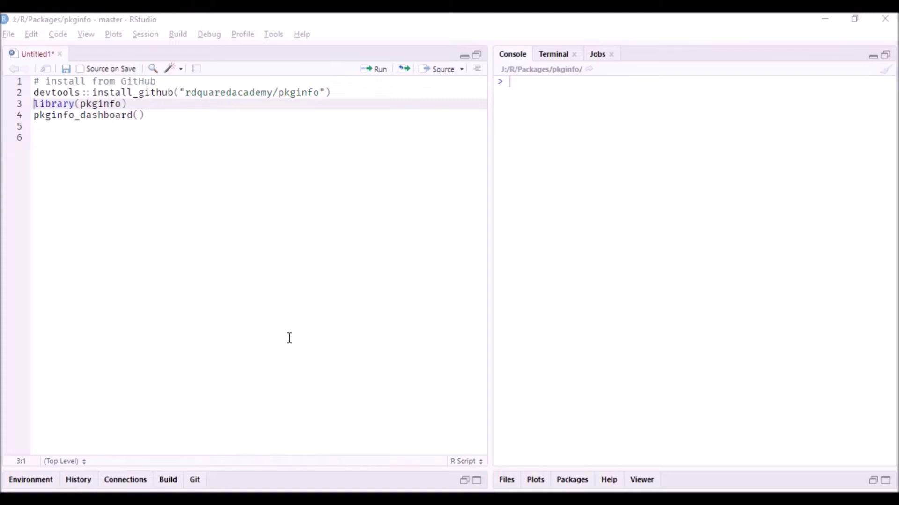
# Run the script's library(pkginfo) line to load the package and launch the dashboard with pkginfo_dashboard()
pyautogui.click(37, 91)
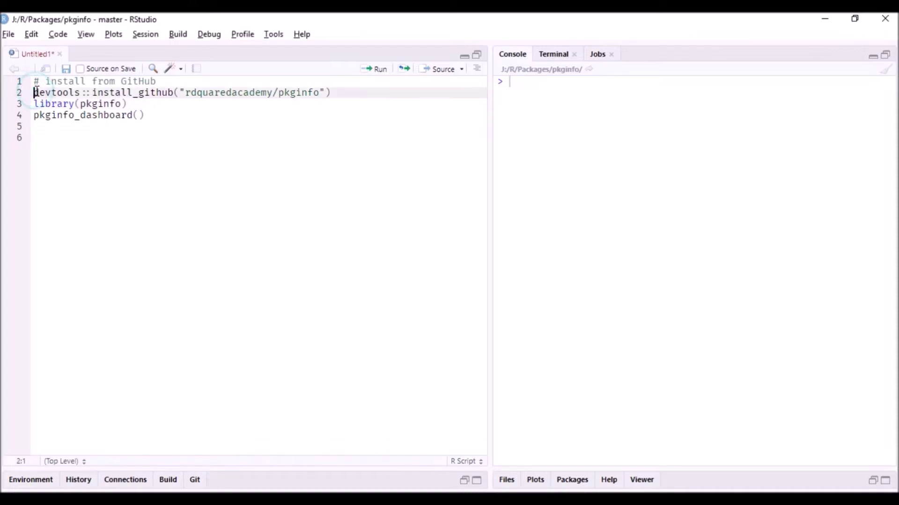
pyautogui.hotkey('shift', 'End')
pyautogui.press('Down')
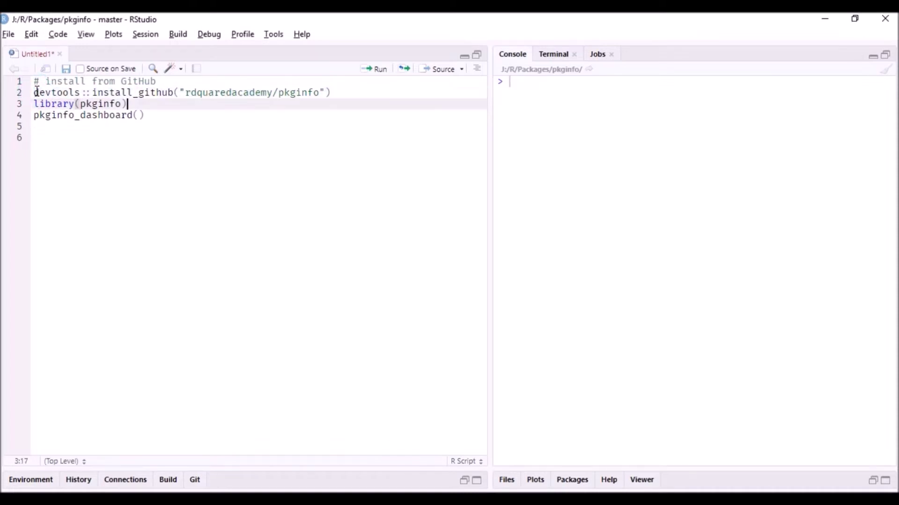
pyautogui.press('Home')
pyautogui.hotkey('ctrl', 'Return')
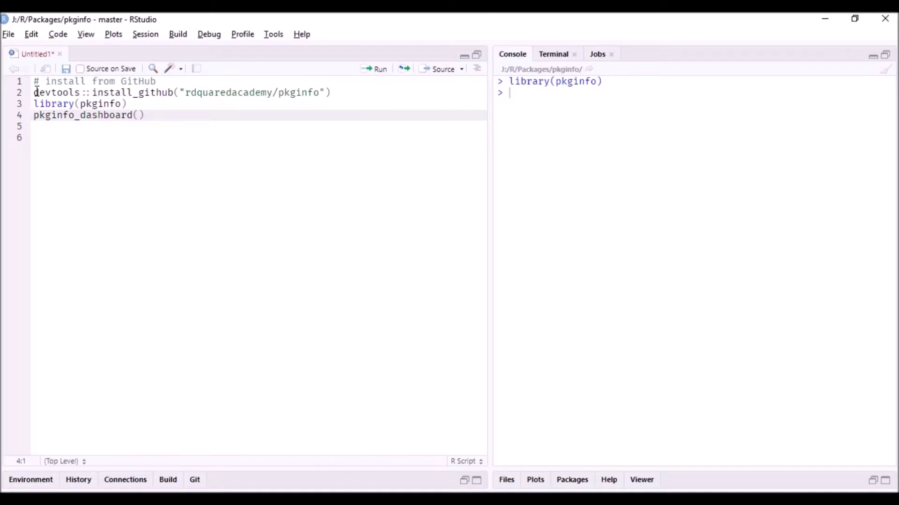
pyautogui.hotkey('ctrl', 'Return')
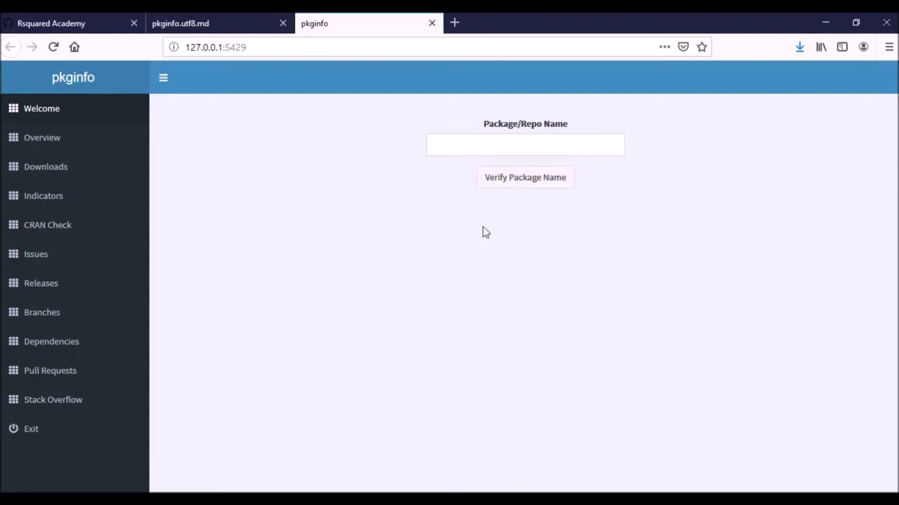
# Enter dply as the package name, verify it and highlight the validation message
pyautogui.click(479, 143)
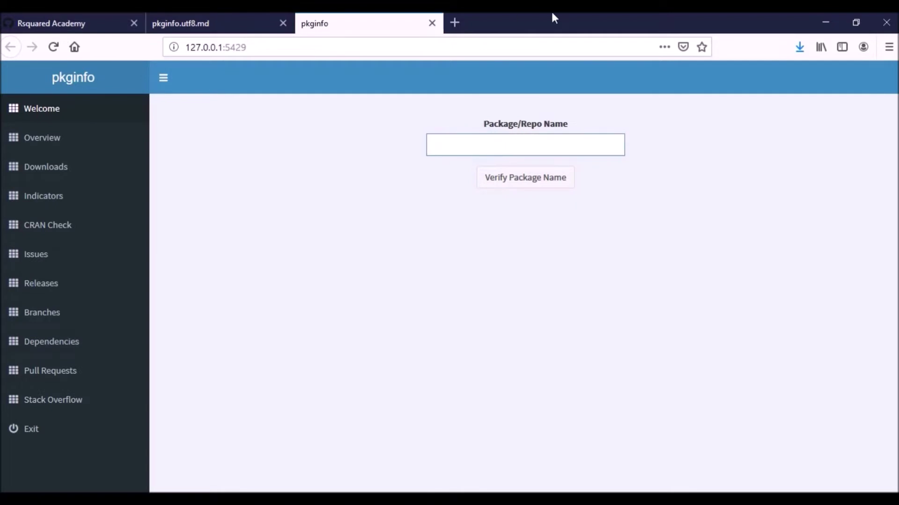
pyautogui.write('dply')
pyautogui.click(552, 178)
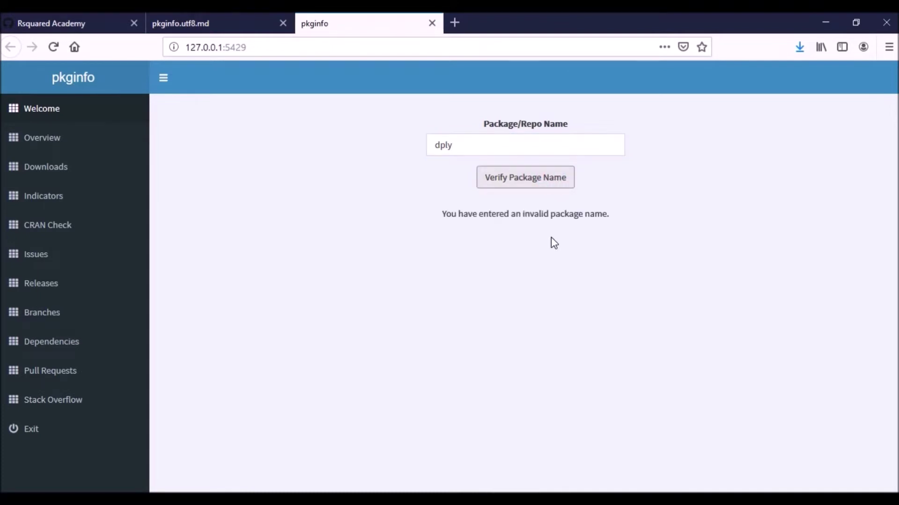
pyautogui.moveTo(442, 215); pyautogui.dragTo(627, 223)
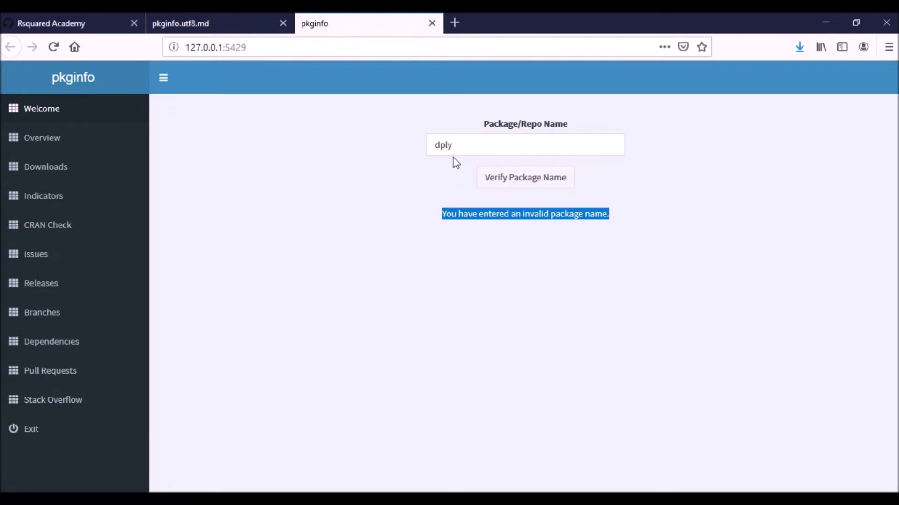
# Correct the package name to dplyr, verify it and look up its GitHub owner or organization
pyautogui.click(460, 145)
pyautogui.write('r')
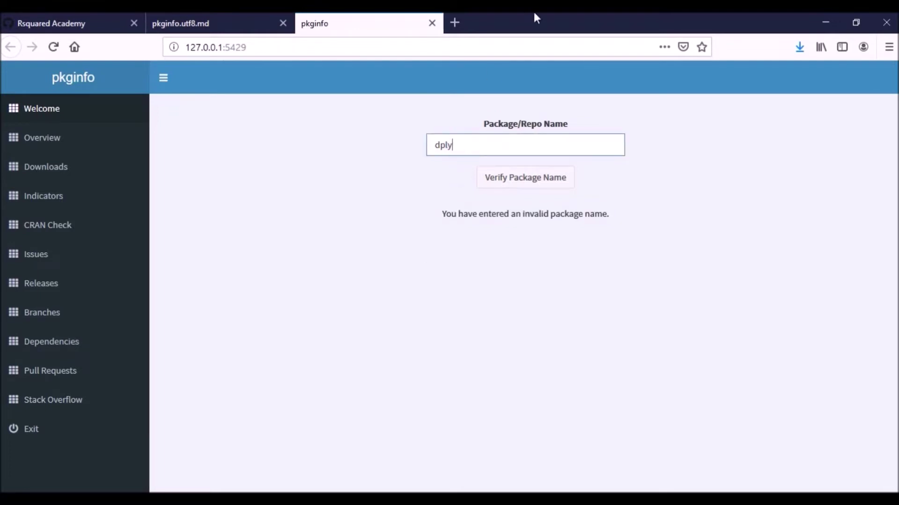
pyautogui.click(519, 181)
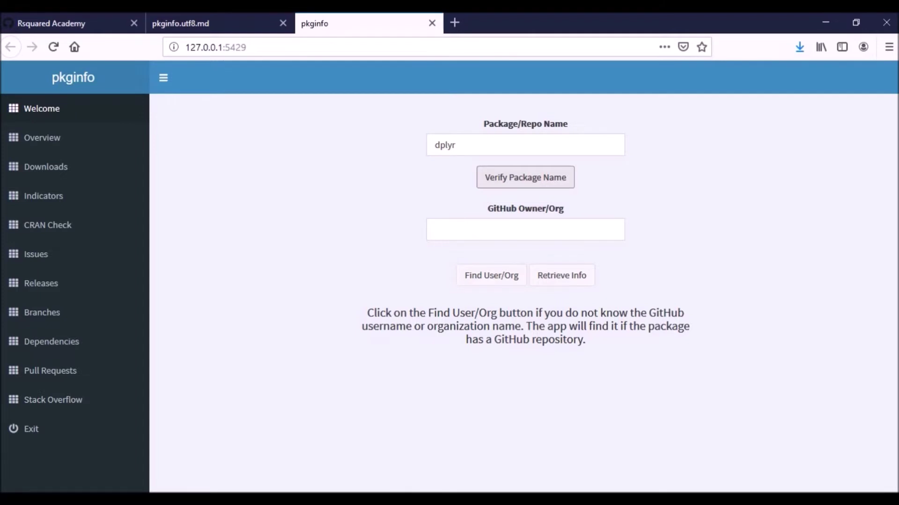
pyautogui.click(503, 286)
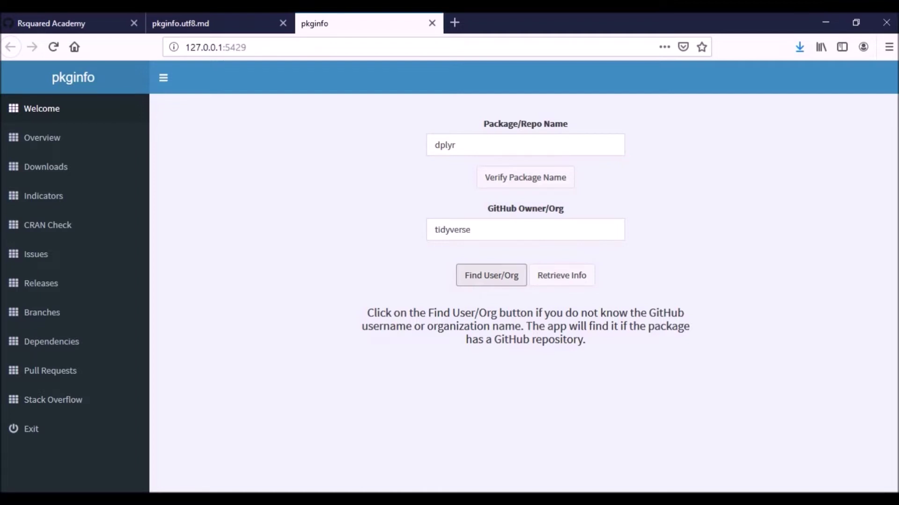
# Replace the package name with MASS and look up its GitHub owner or organization
pyautogui.click(486, 146)
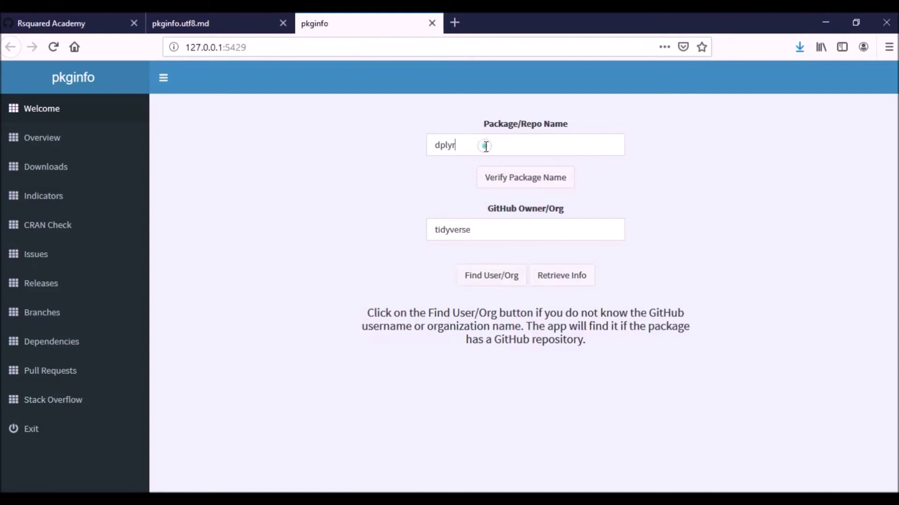
pyautogui.hotkey('ctrl', 'a')
pyautogui.write('MASS')
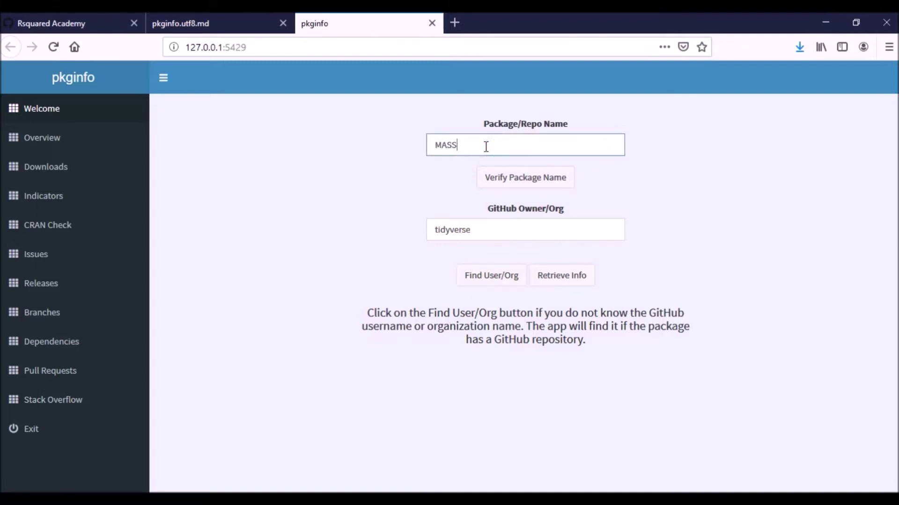
pyautogui.click(506, 279)
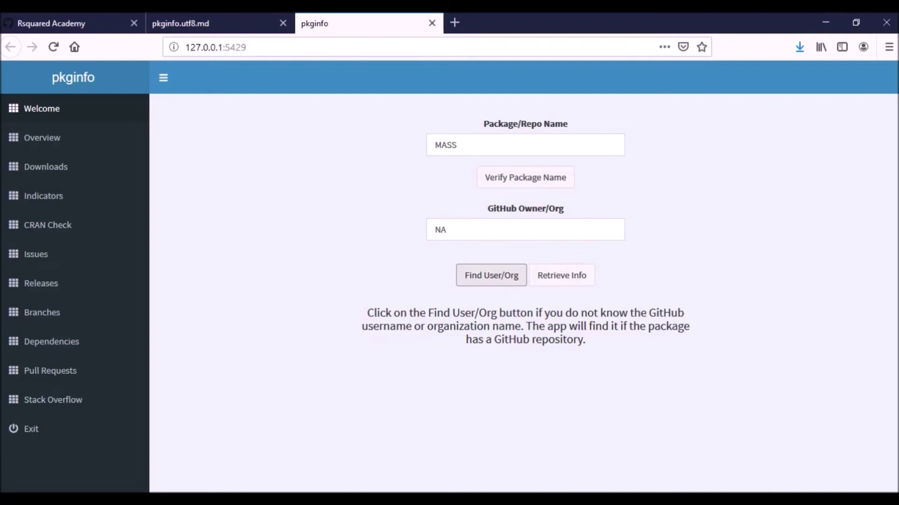
# Set the package name back to dplyr, find its GitHub owner and retrieve the package information
pyautogui.click(480, 151)
pyautogui.hotkey('ctrl', 'a')
pyautogui.write('dplyr')
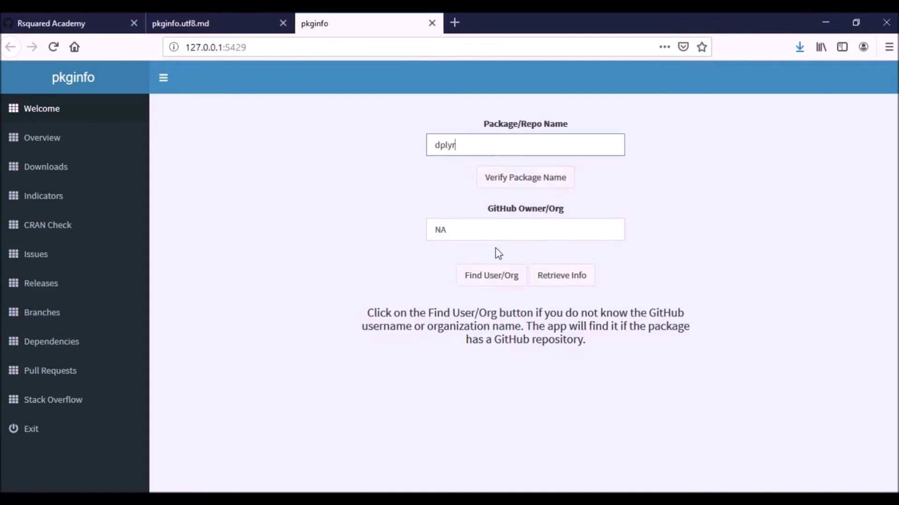
pyautogui.click(493, 275)
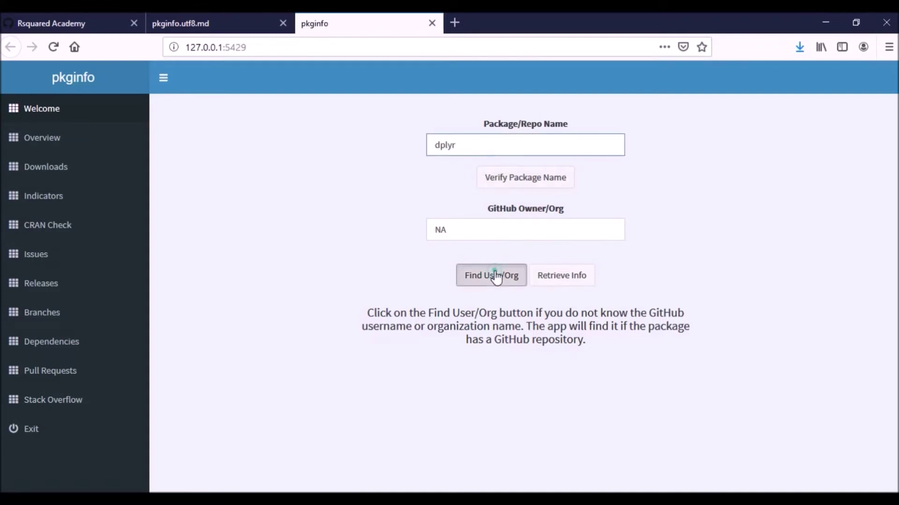
pyautogui.click(571, 288)
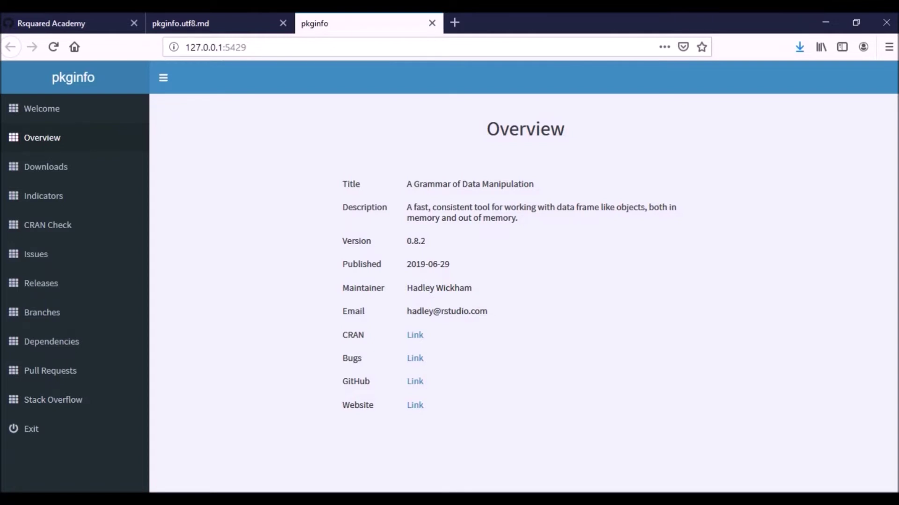
# Open the CRAN, Bugs, GitHub and Website links from the dplyr overview one after another
pyautogui.click(414, 336)
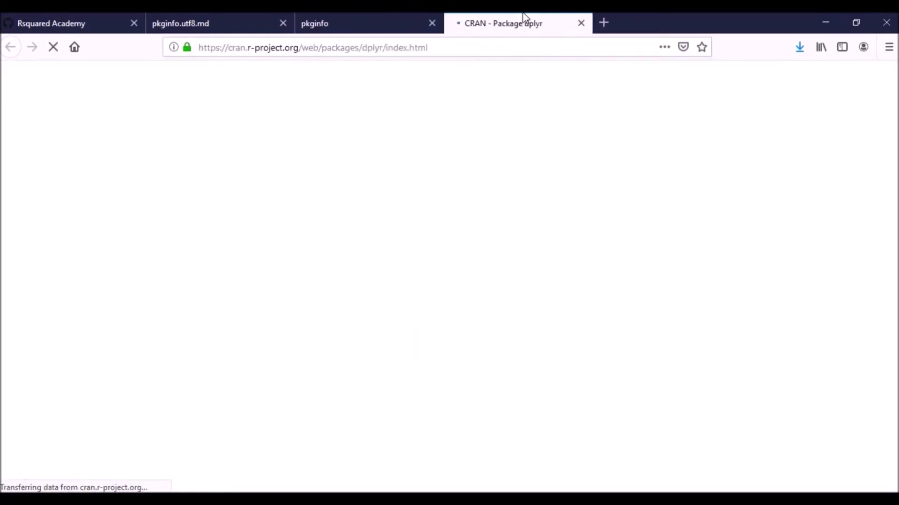
pyautogui.click(581, 23)
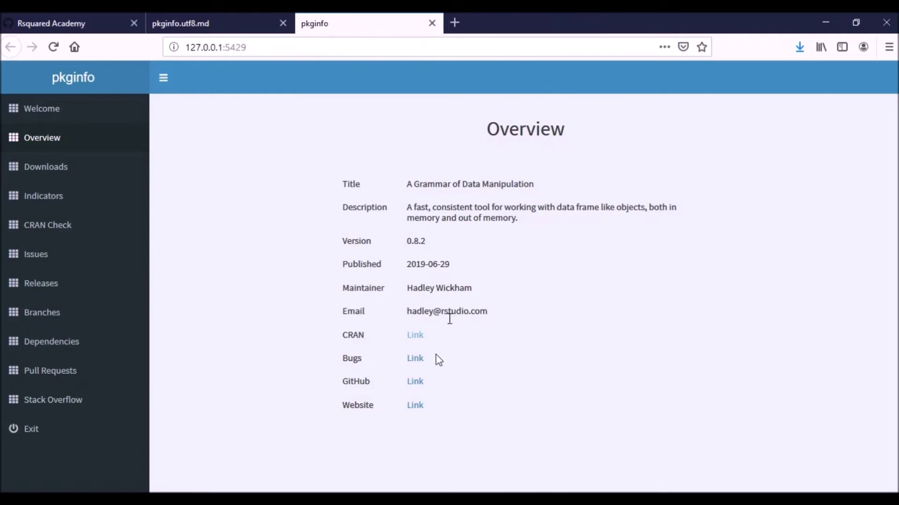
pyautogui.click(421, 363)
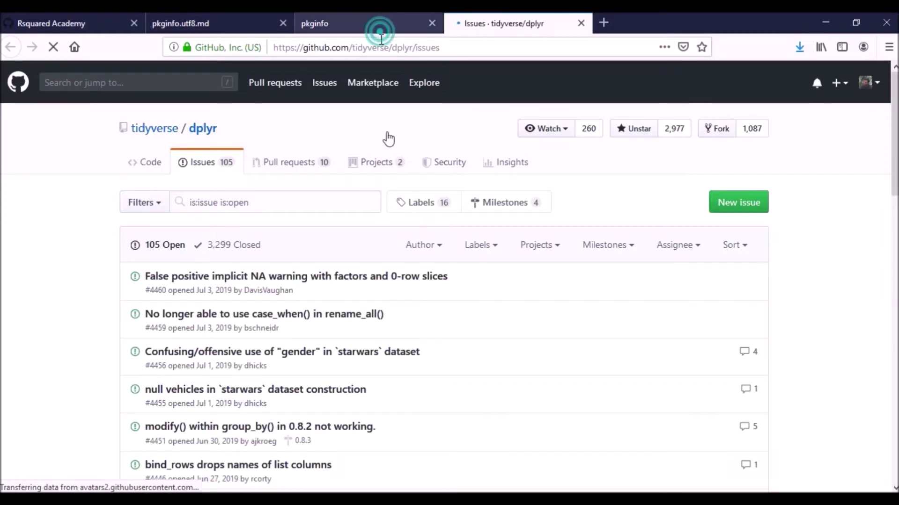
pyautogui.click(381, 26)
pyautogui.click(418, 382)
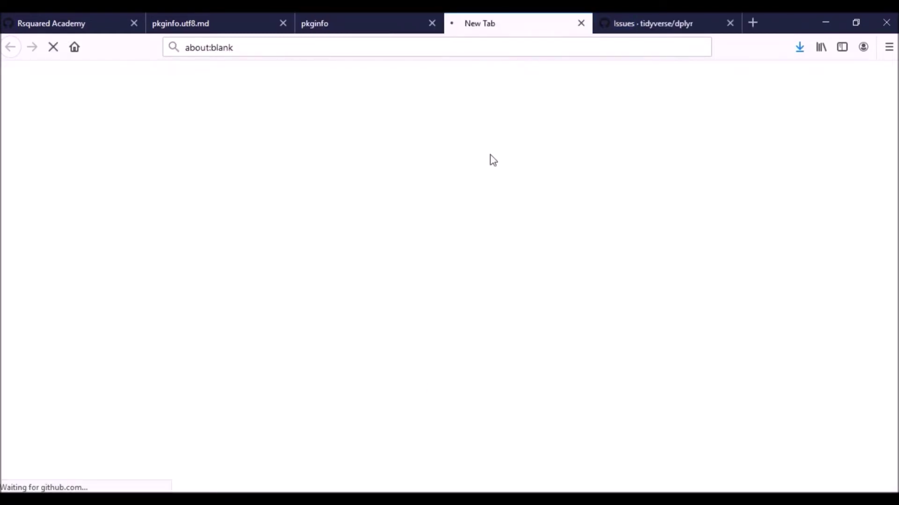
pyautogui.click(369, 17)
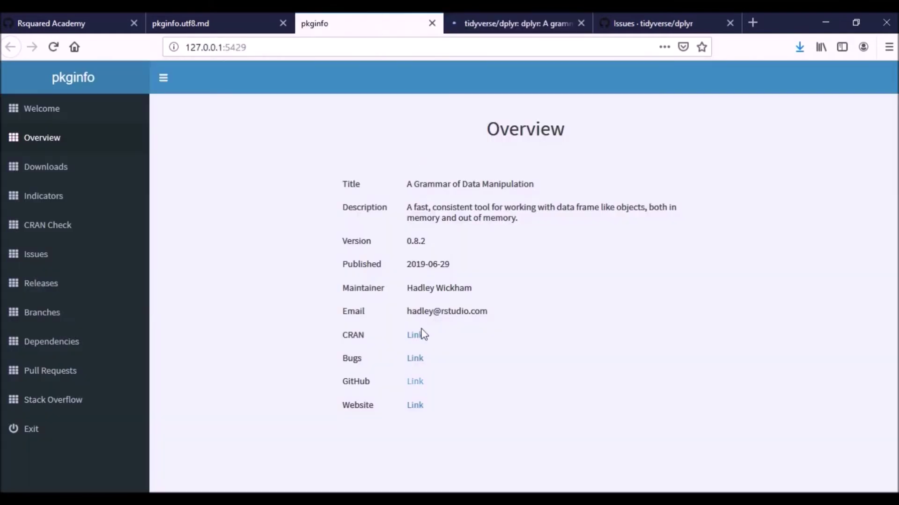
pyautogui.click(424, 405)
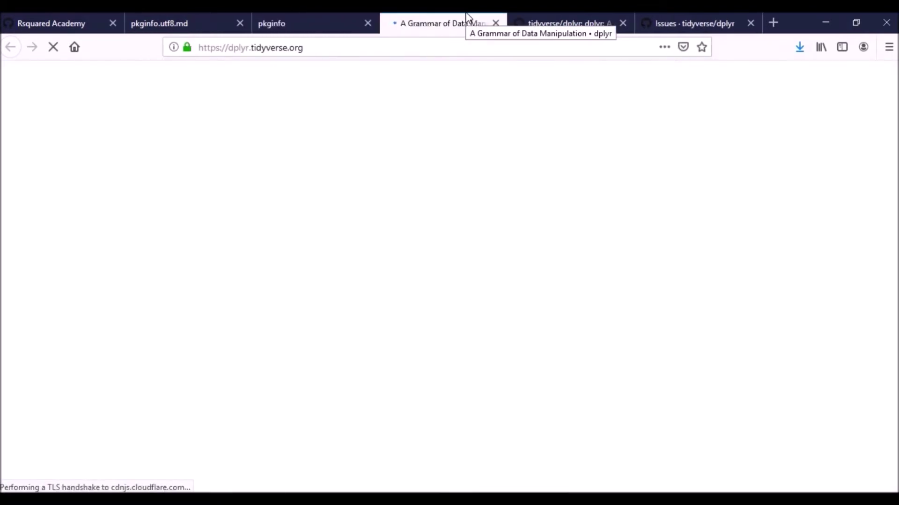
# View the opened dplyr repository and issues pages, and close all the linked pages to return to the dashboard
pyautogui.click(524, 14)
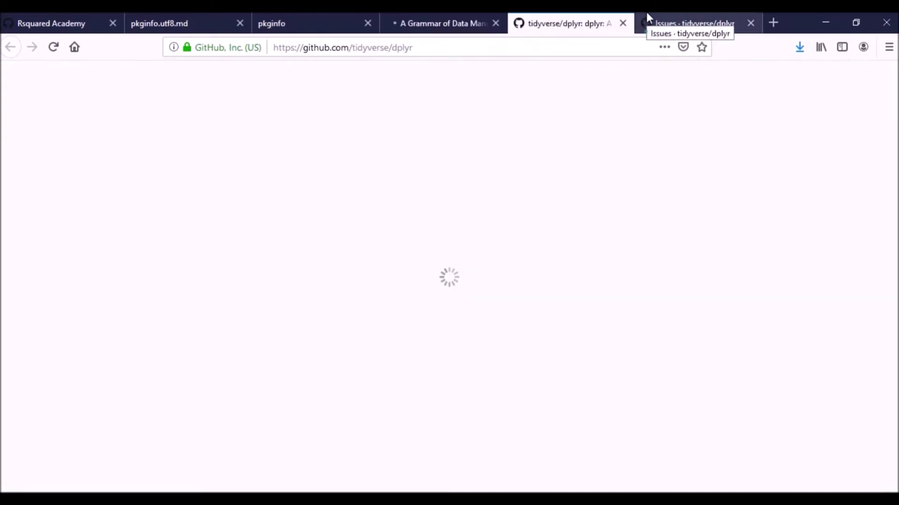
pyautogui.click(496, 23)
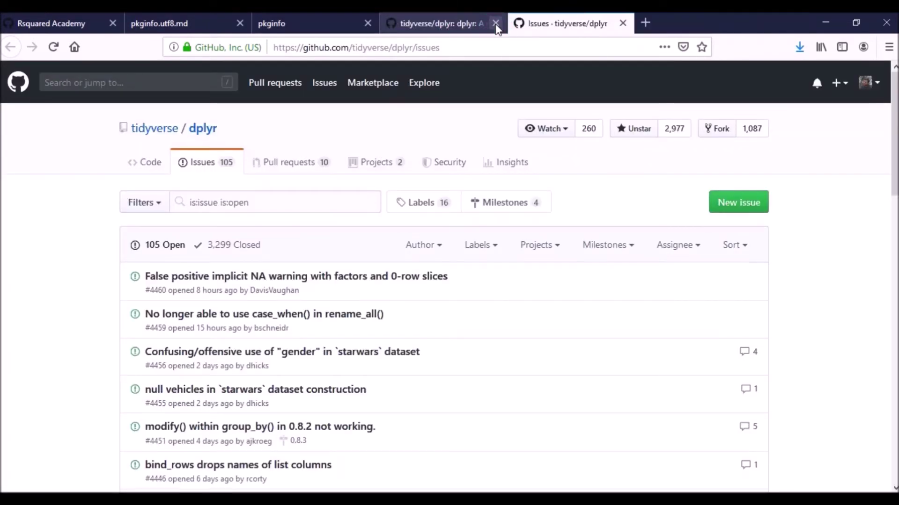
pyautogui.click(497, 25)
pyautogui.click(497, 25)
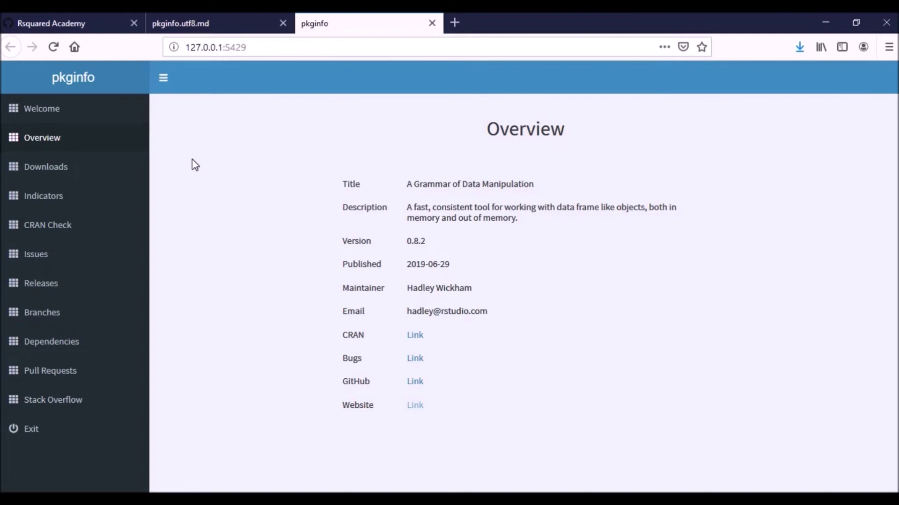
# Show the CRAN downloads chart for dplyr and set its start date to 2019-06-01
pyautogui.click(105, 171)
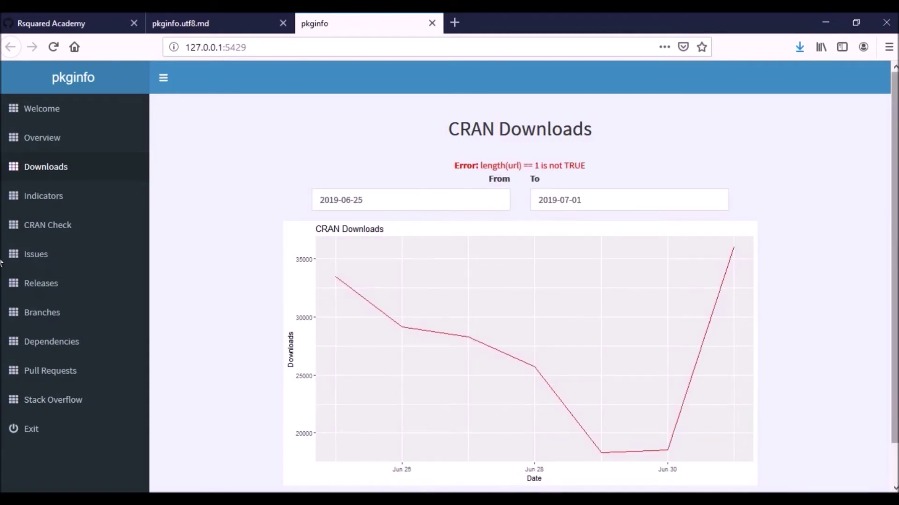
pyautogui.scroll(-2, 839, 309)
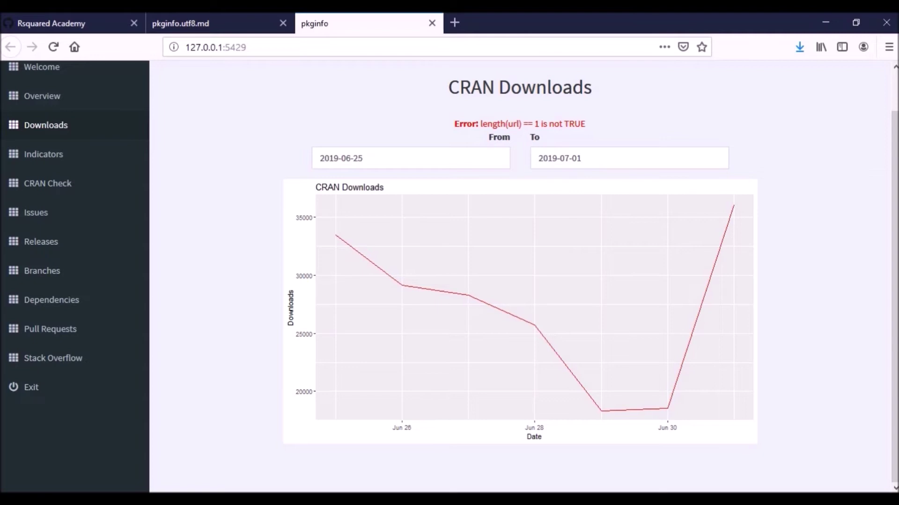
pyautogui.click(475, 149)
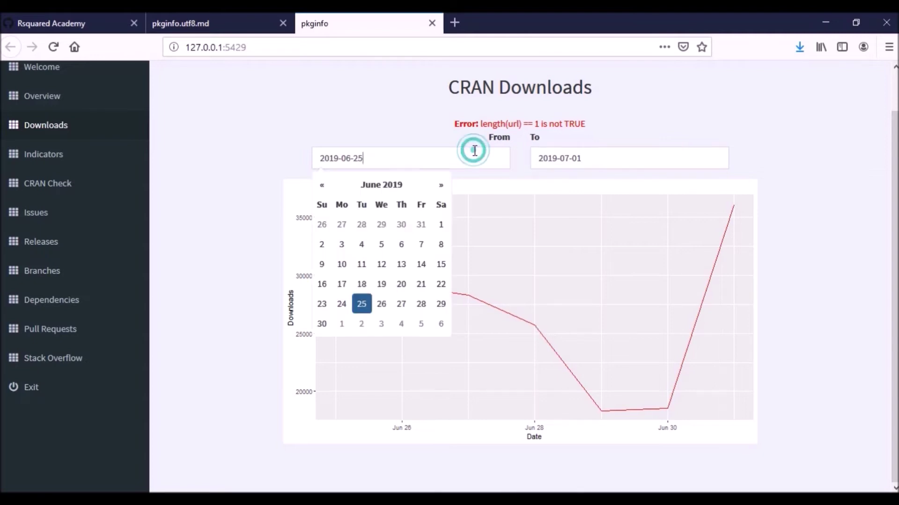
pyautogui.click(441, 225)
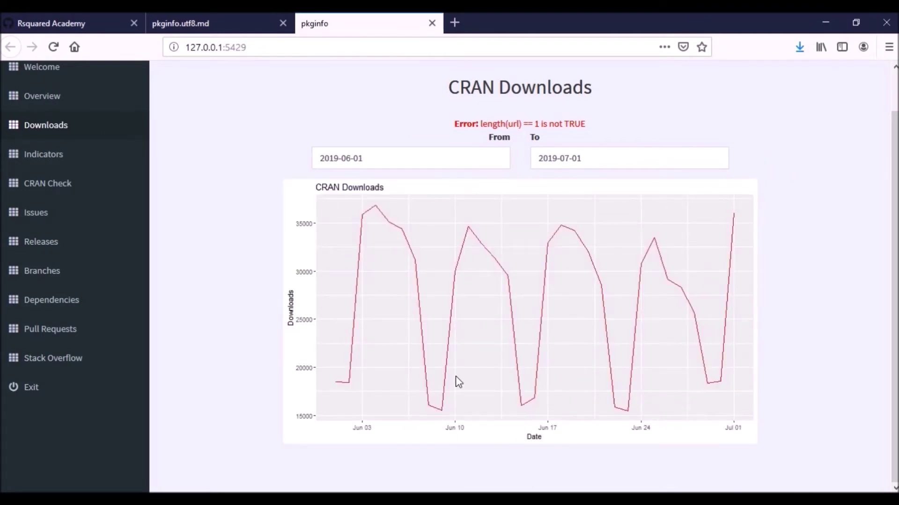
# View the package indicators, and examine the detailed CRAN check results for linux-x86_64-fedora-clang in a separate page
pyautogui.click(117, 160)
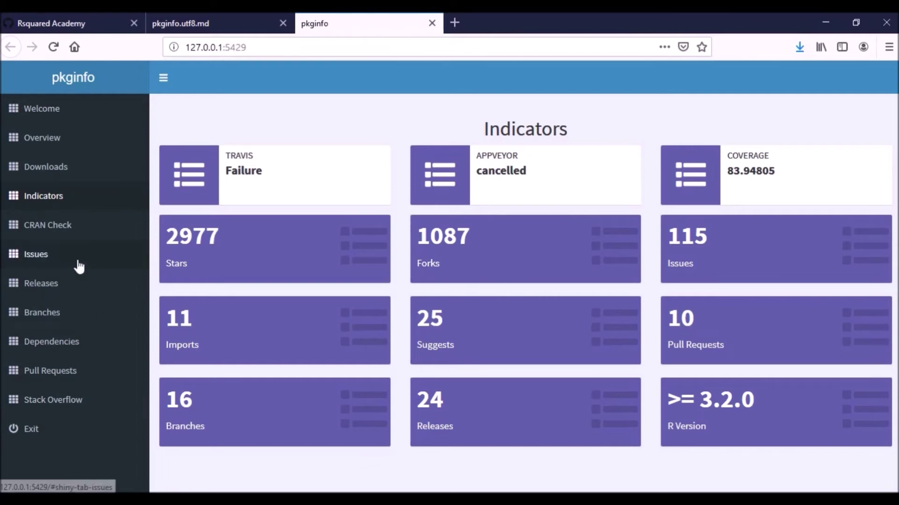
pyautogui.click(62, 226)
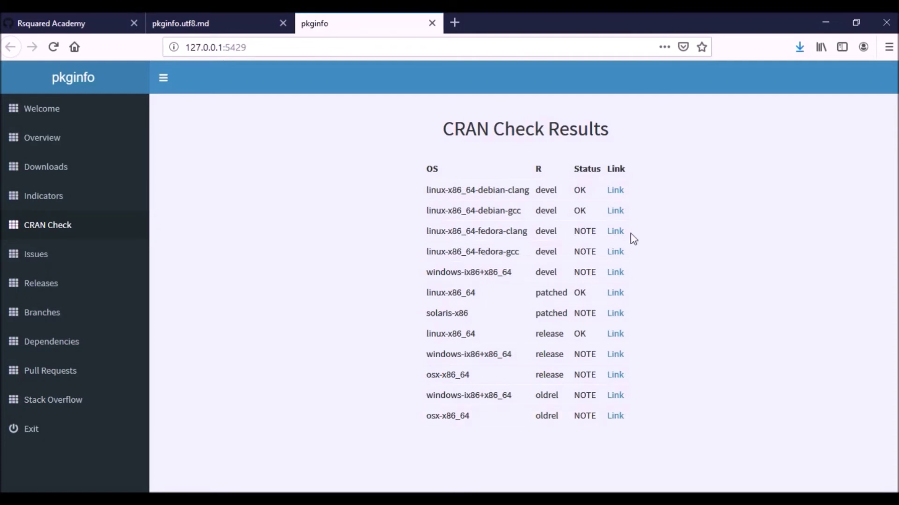
pyautogui.rightClick(616, 234)
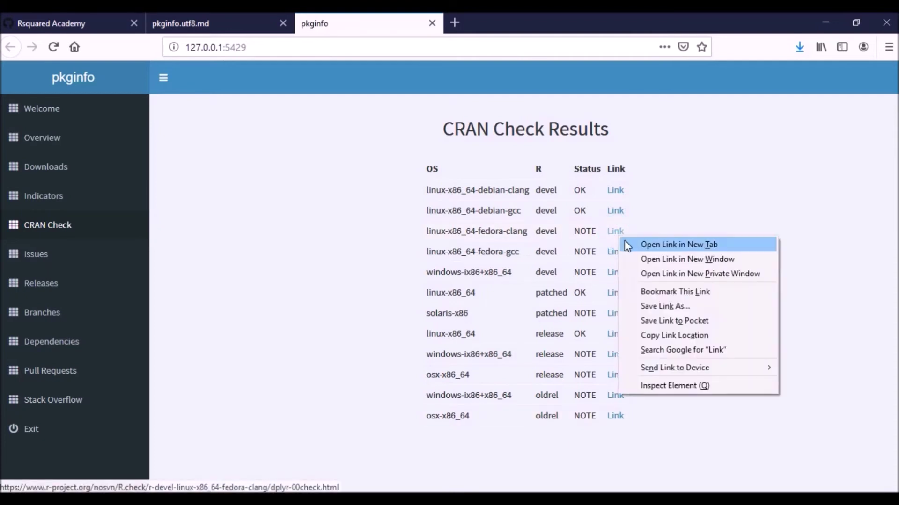
pyautogui.click(625, 243)
pyautogui.click(523, 13)
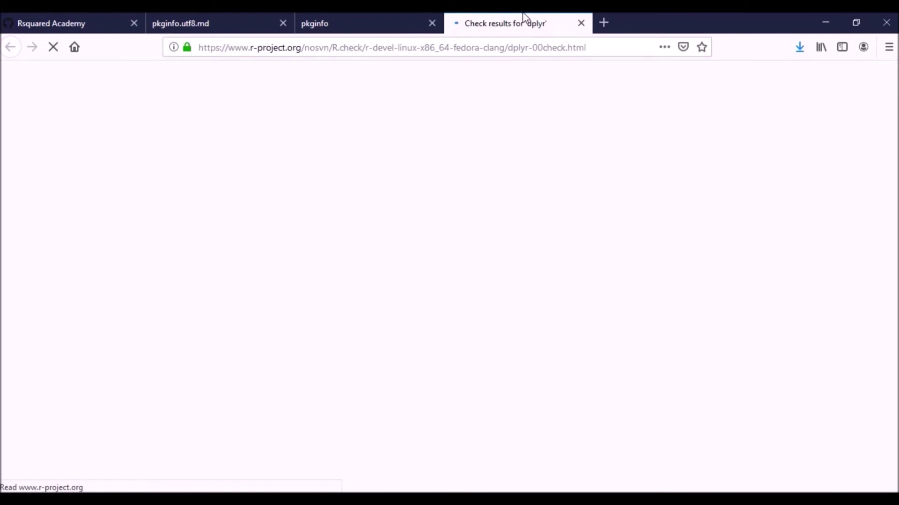
pyautogui.press('End')
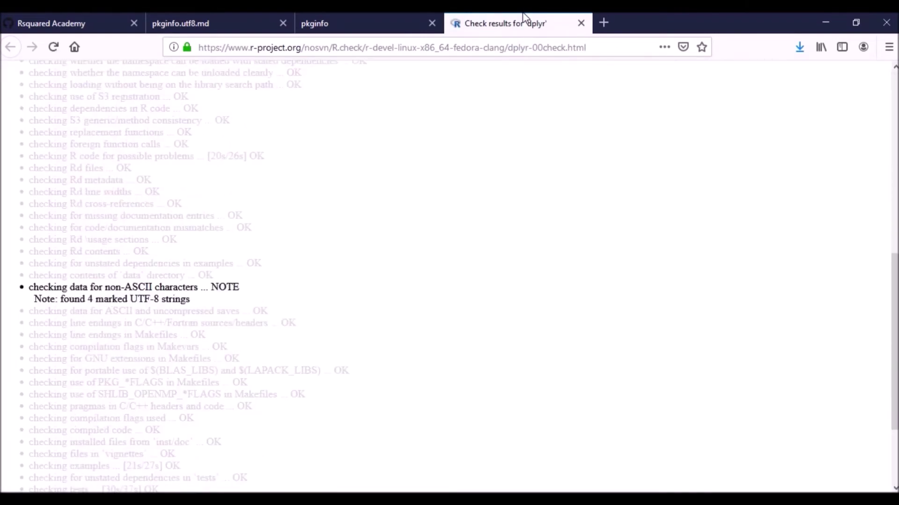
pyautogui.press('Home')
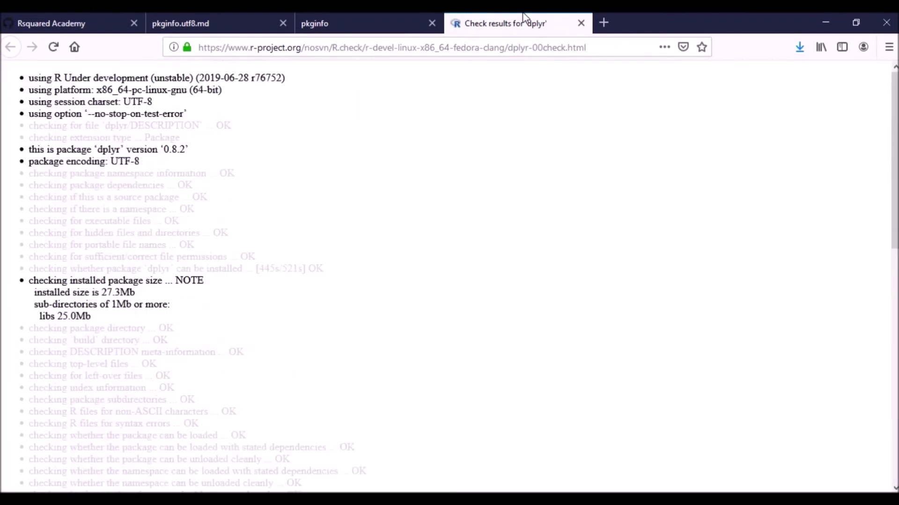
# Close the CRAN check results page and look through the full list of open dplyr issues in the dashboard
pyautogui.click(581, 23)
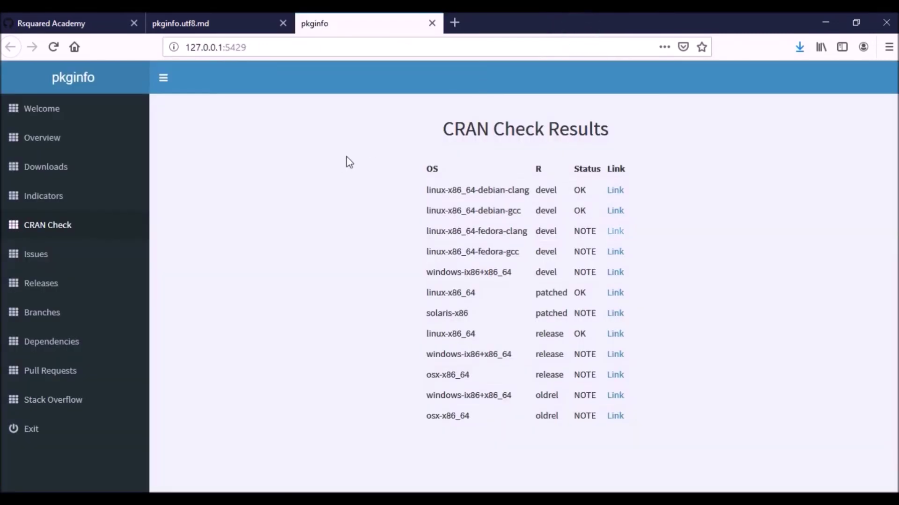
pyautogui.click(92, 258)
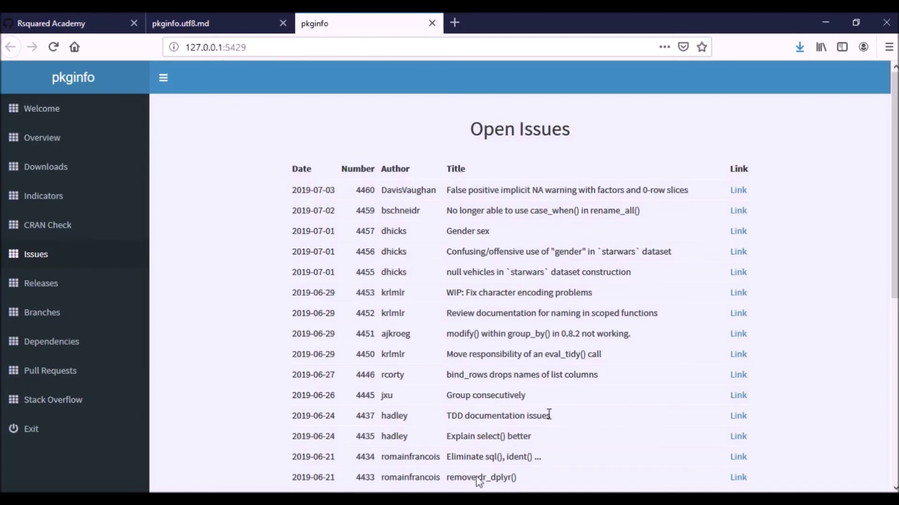
pyautogui.scroll(-5, 739, 300)
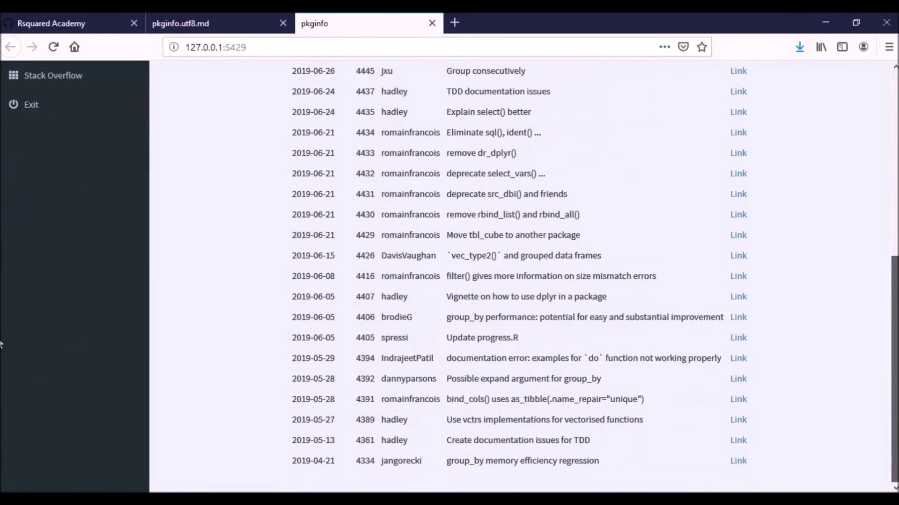
pyautogui.scroll(8, 569, 192)
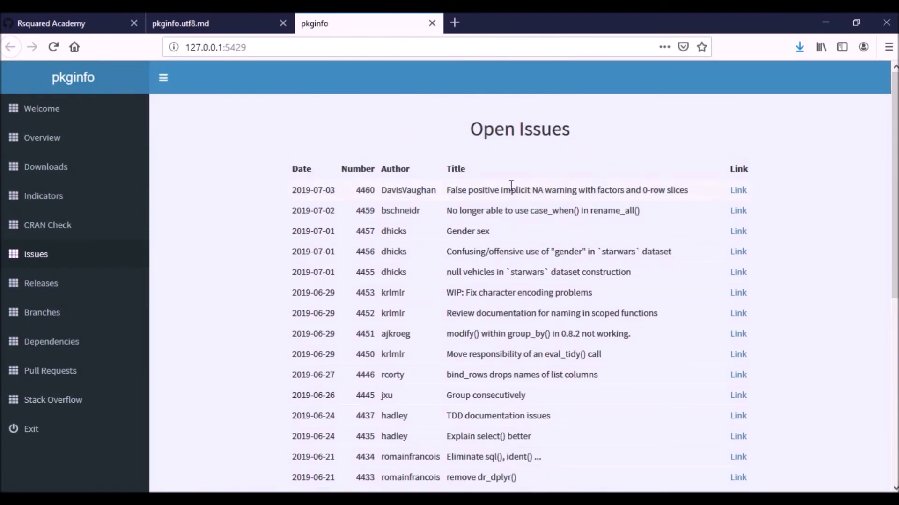
# View the dplyr releases and the package's GitHub branches
pyautogui.click(105, 280)
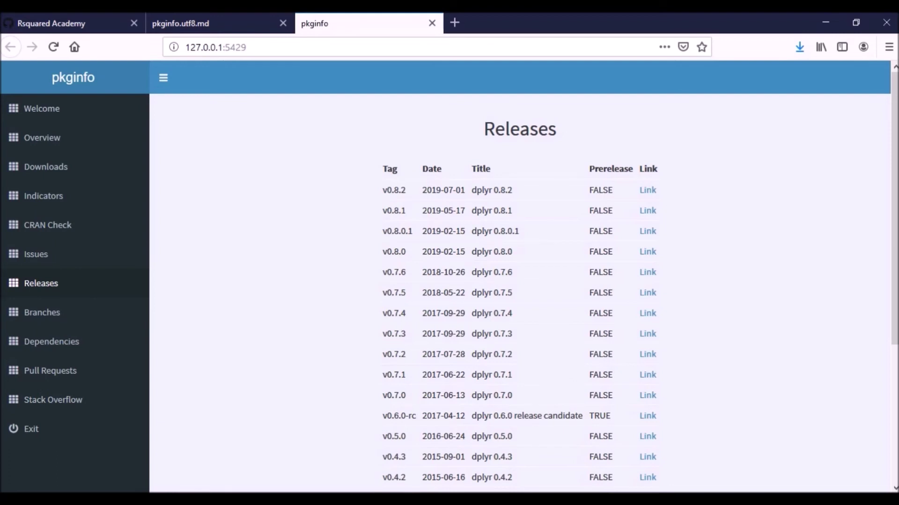
pyautogui.click(79, 326)
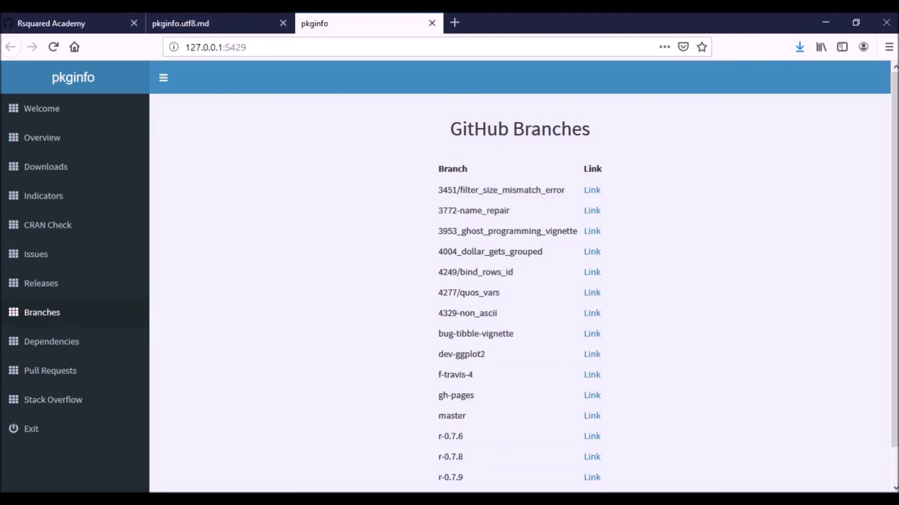
# Show the dplyr dependencies, view the CRAN page of the imported pkgconfig package in a separate page, and return to the dashboard
pyautogui.click(109, 338)
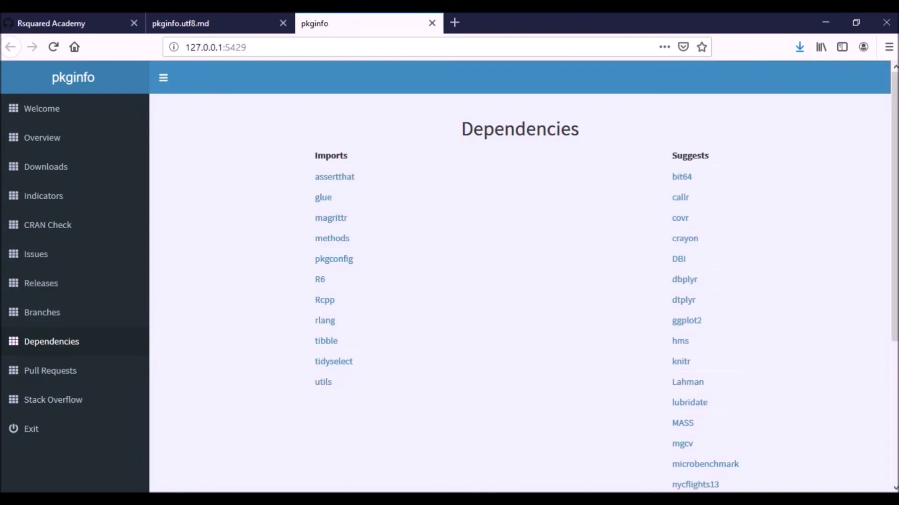
pyautogui.rightClick(350, 265)
pyautogui.click(369, 265)
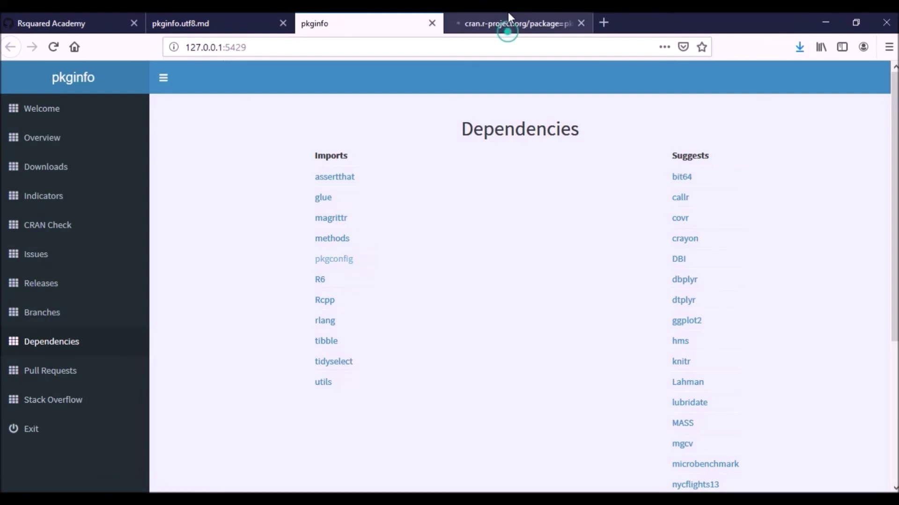
pyautogui.click(508, 12)
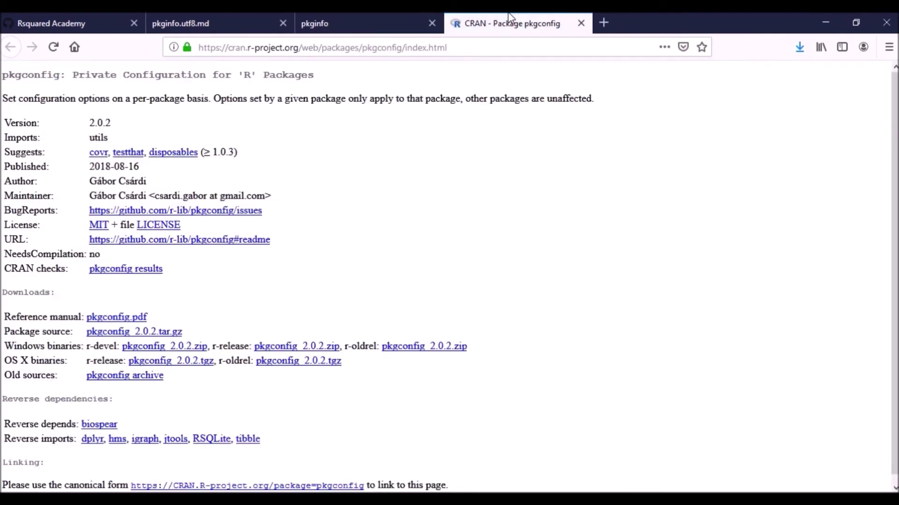
pyautogui.click(411, 12)
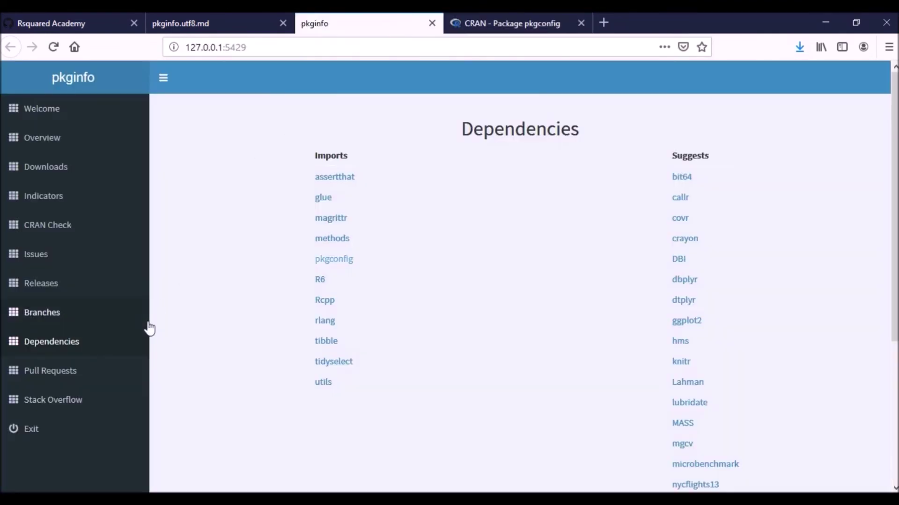
# View the open pull requests, and browse the Stack Overflow questions, viewing "Linking groups in R" in a separate page
pyautogui.click(108, 374)
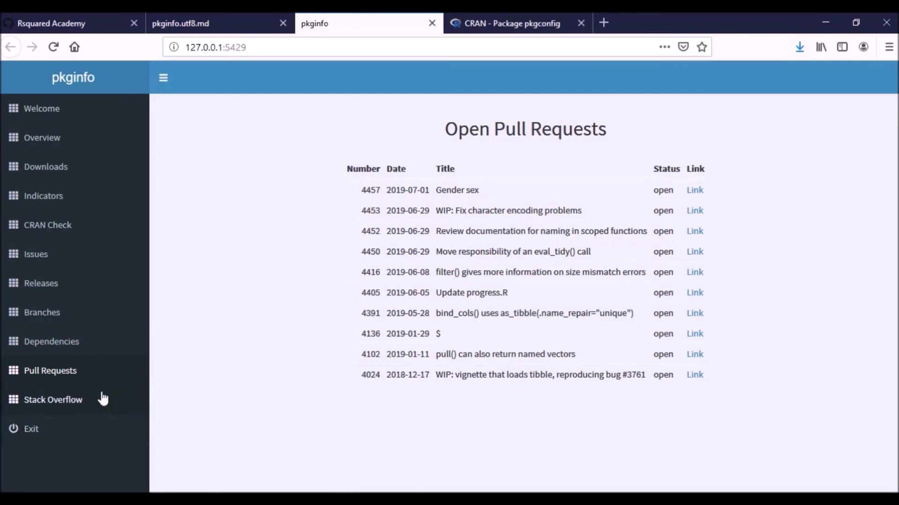
pyautogui.click(93, 402)
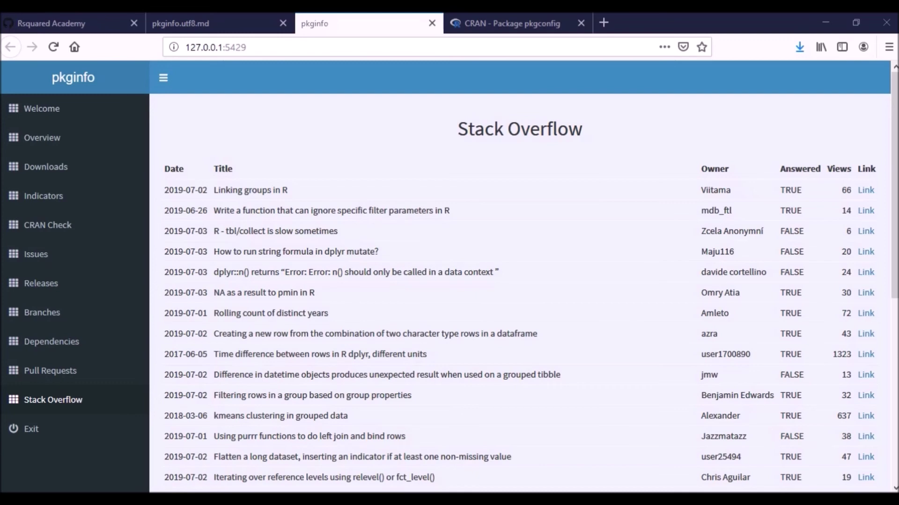
pyautogui.rightClick(867, 198)
pyautogui.click(863, 201)
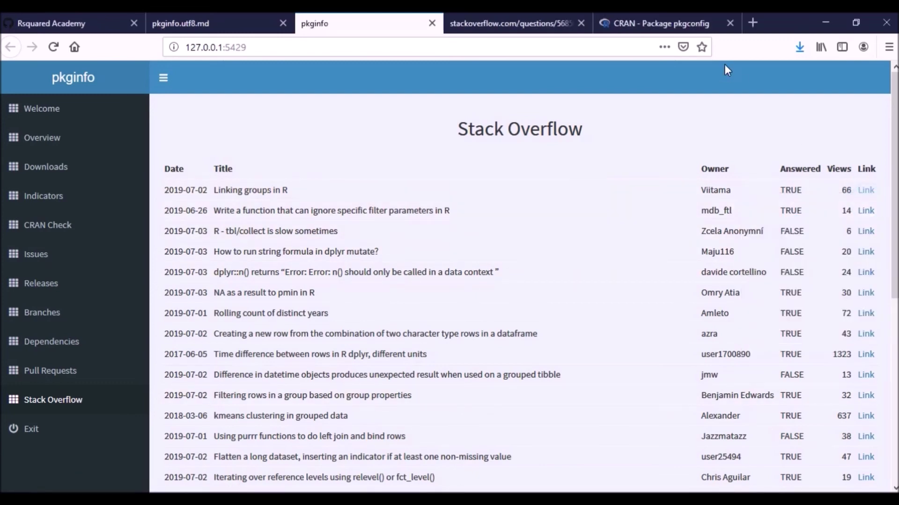
pyautogui.click(558, 14)
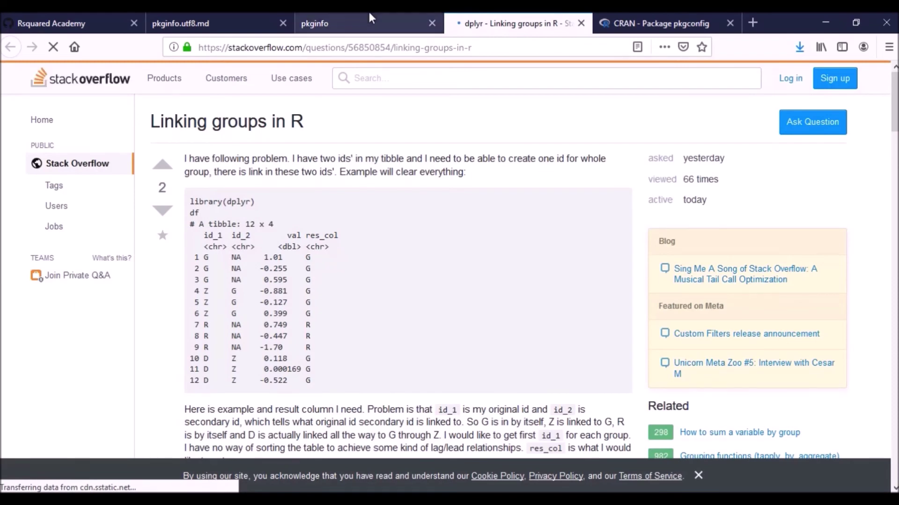
pyautogui.click(369, 14)
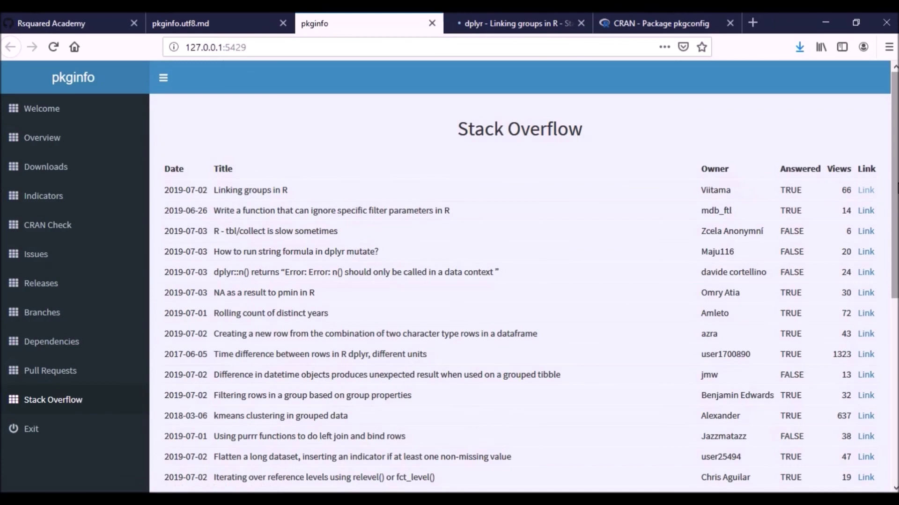
pyautogui.scroll(-3, 897, 188)
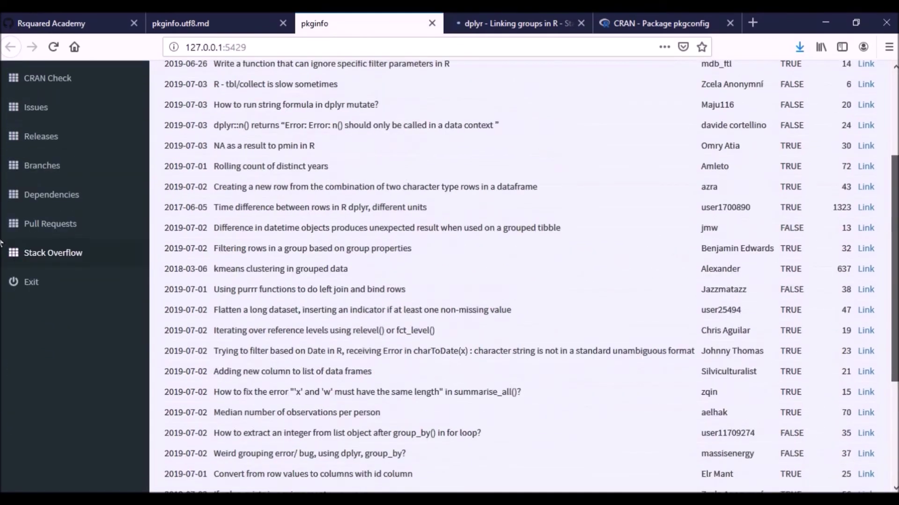
pyautogui.scroll(3, 1, 189)
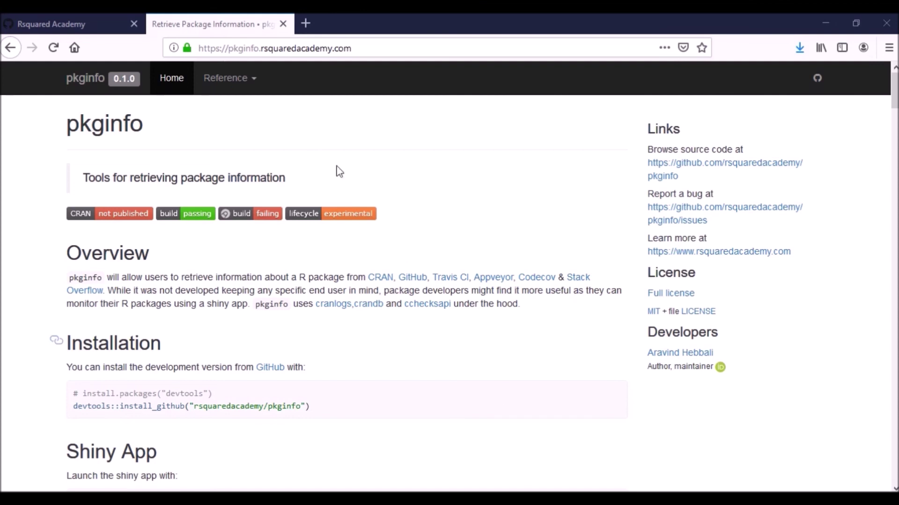
# Open the function reference on the pkginfo website and look through its Dashboard, GitHub, CRAN and other functions
pyautogui.click(243, 107)
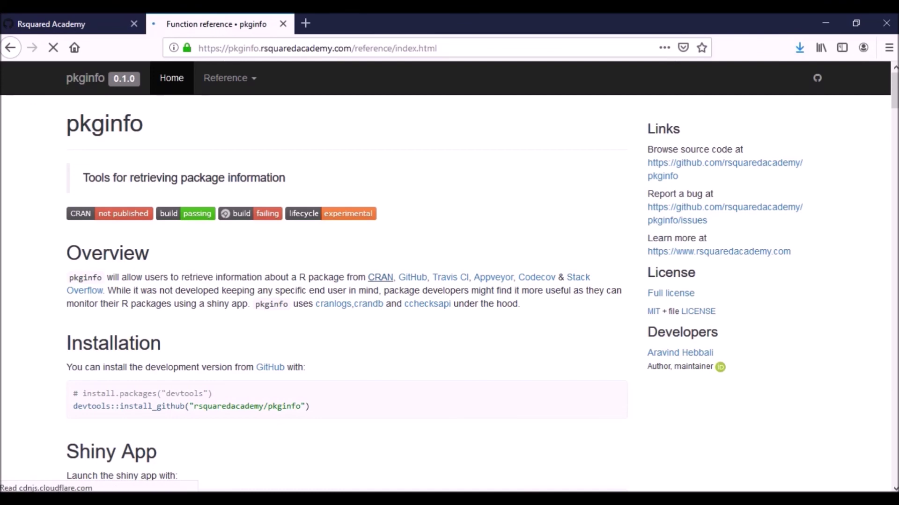
pyautogui.click(522, 427)
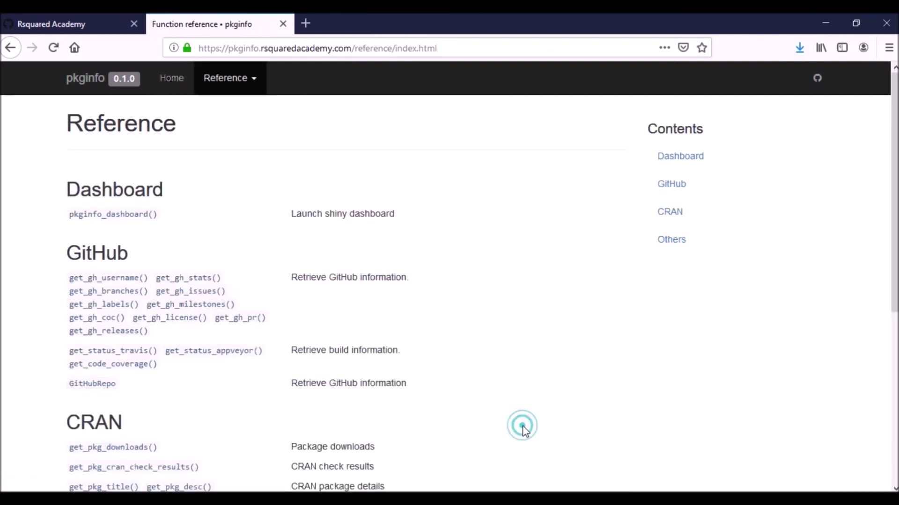
pyautogui.scroll(-4, 523, 429)
pyautogui.scroll(-2, 525, 431)
pyautogui.scroll(6, 526, 432)
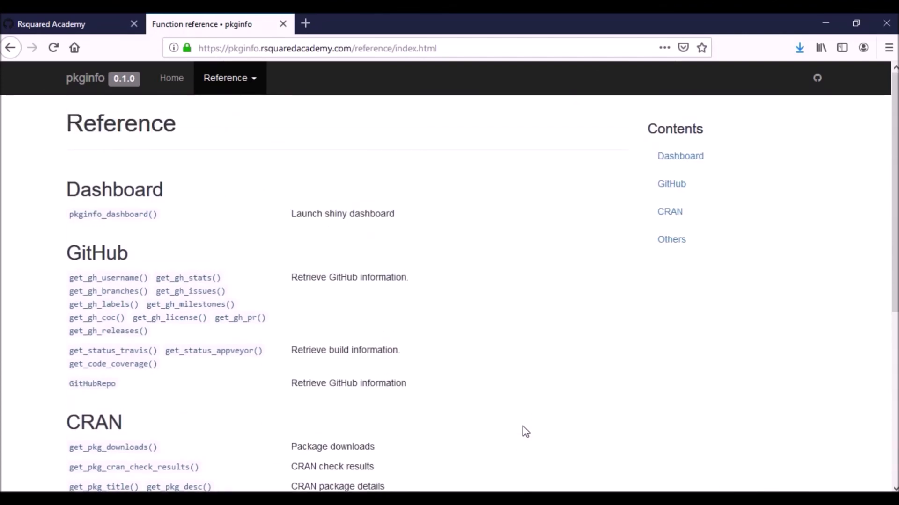